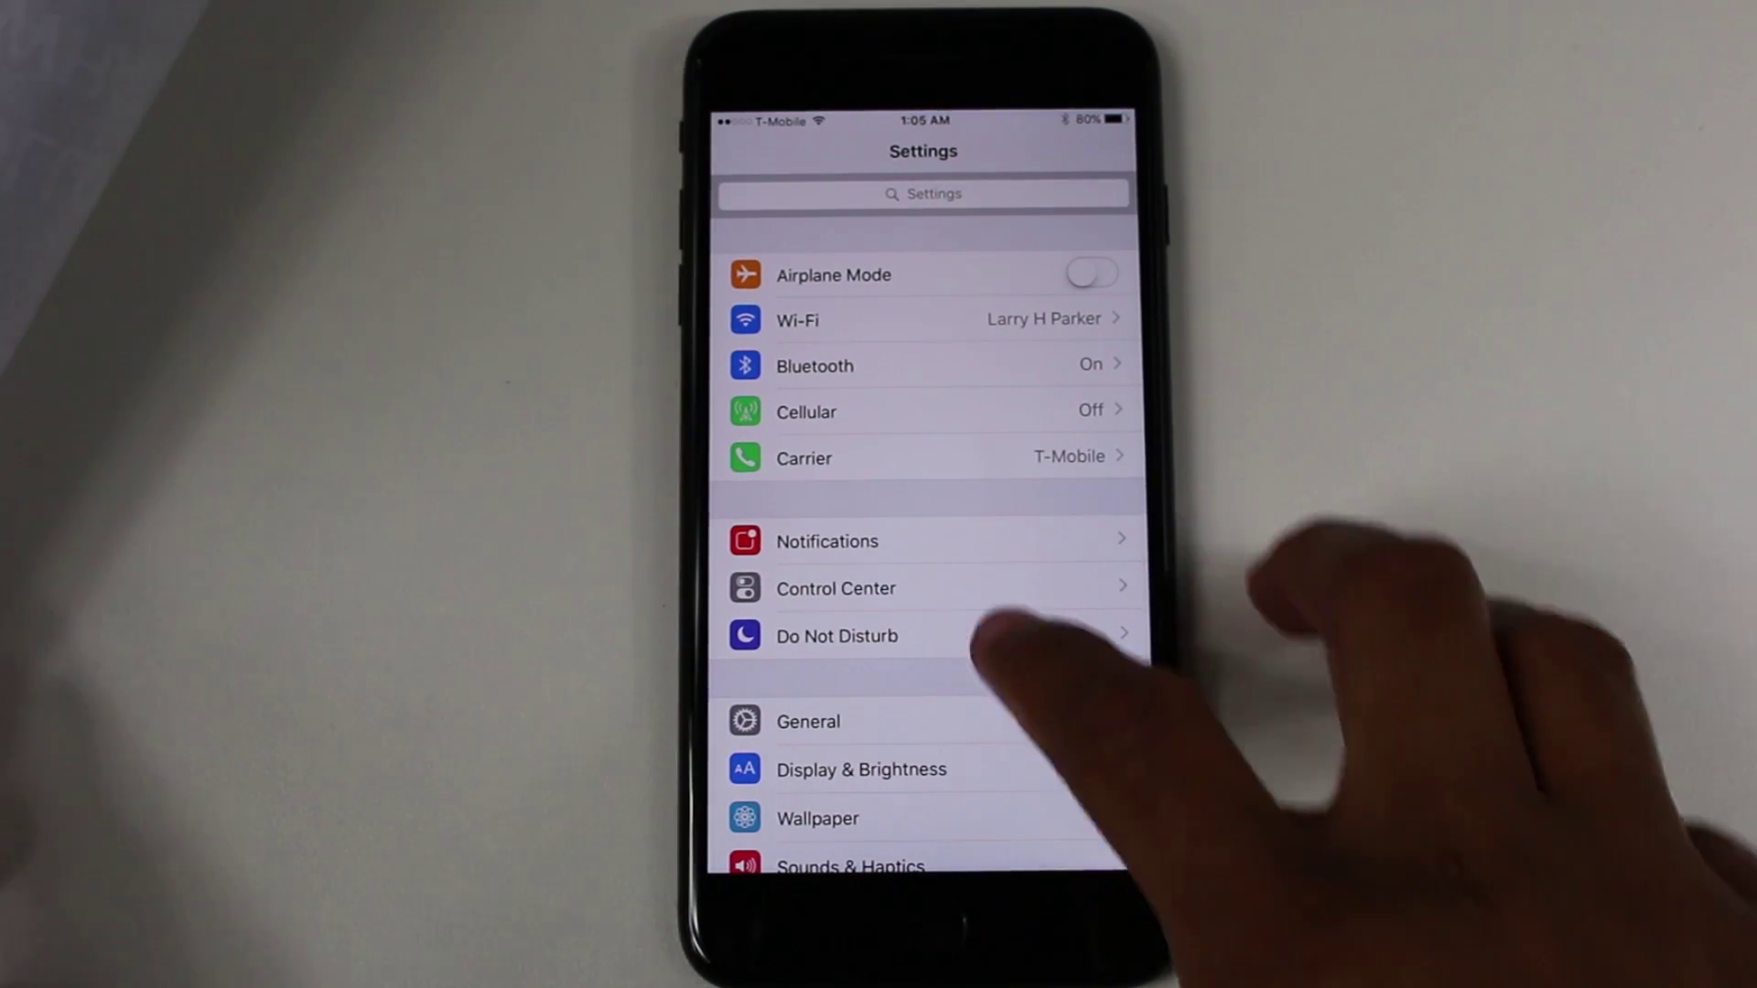
{"action": "scroll", "coordinate": [989, 645], "scroll_direction": "down", "scroll_amount": 3}
{"action": "scroll", "coordinate": [967, 549], "scroll_direction": "down", "scroll_amount": 2}
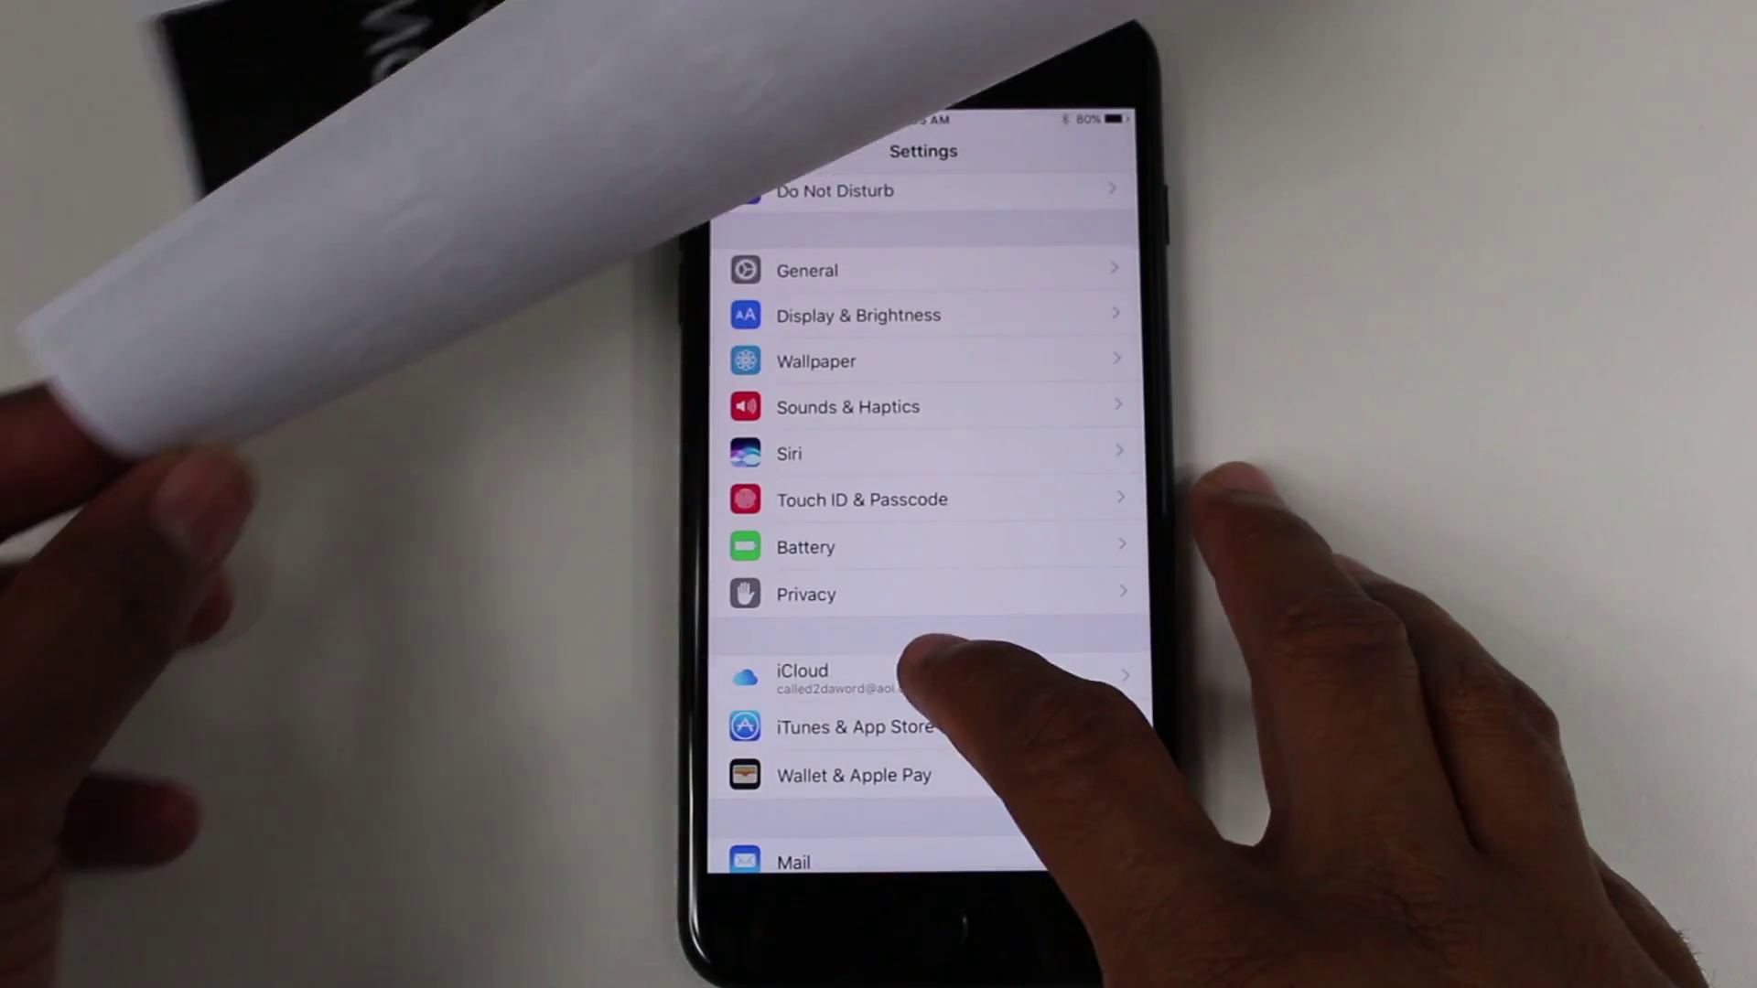
- Open the iCloud account page and start signing out of iCloud
{"action": "left_click", "coordinate": [892, 672]}
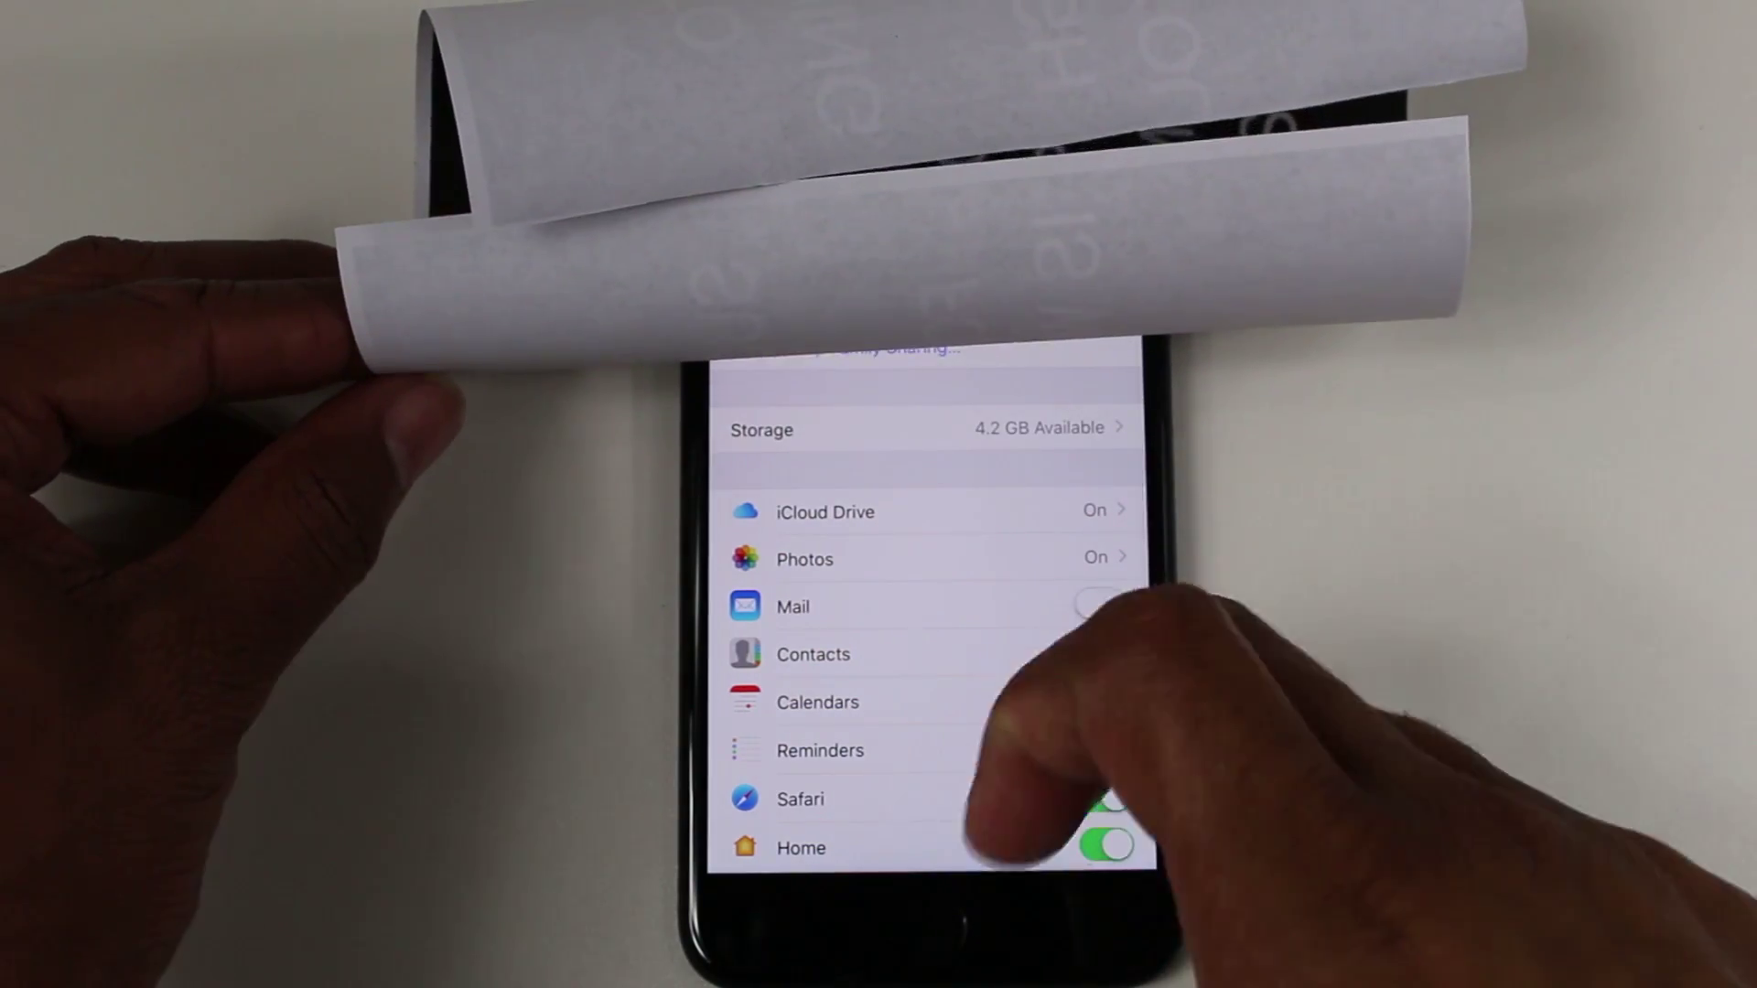
{"action": "scroll", "coordinate": [1009, 714], "scroll_direction": "down", "scroll_amount": 5}
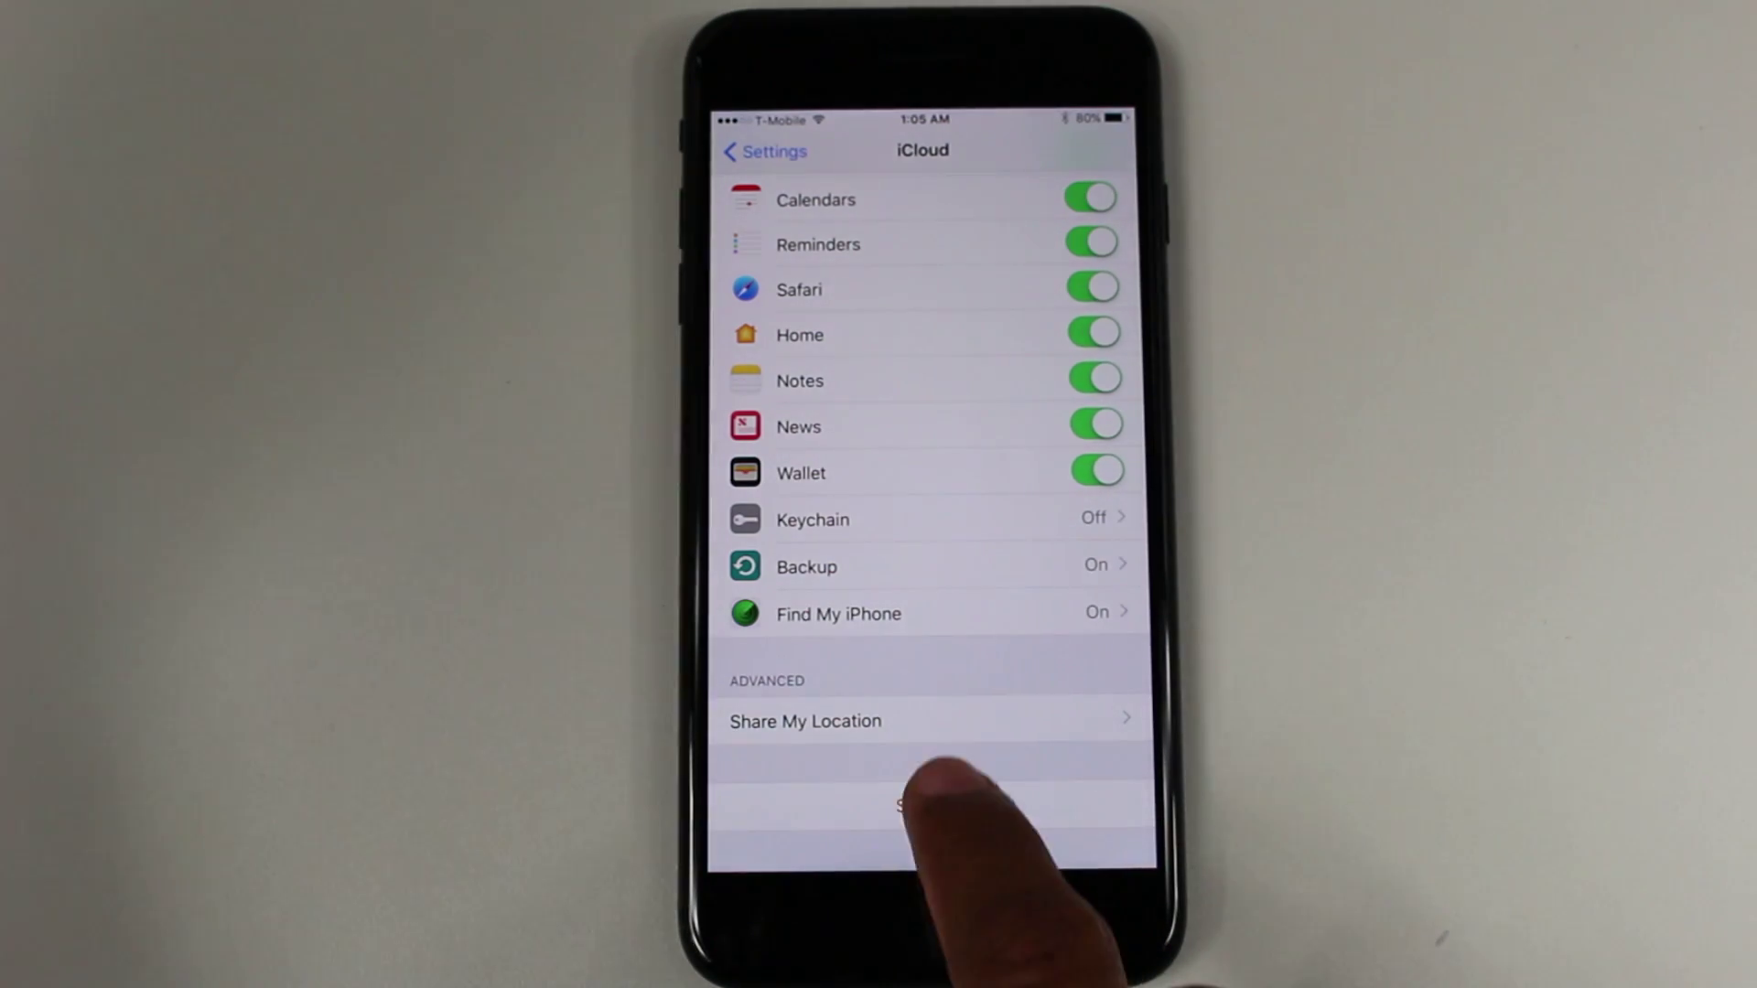
{"action": "left_click", "coordinate": [938, 803]}
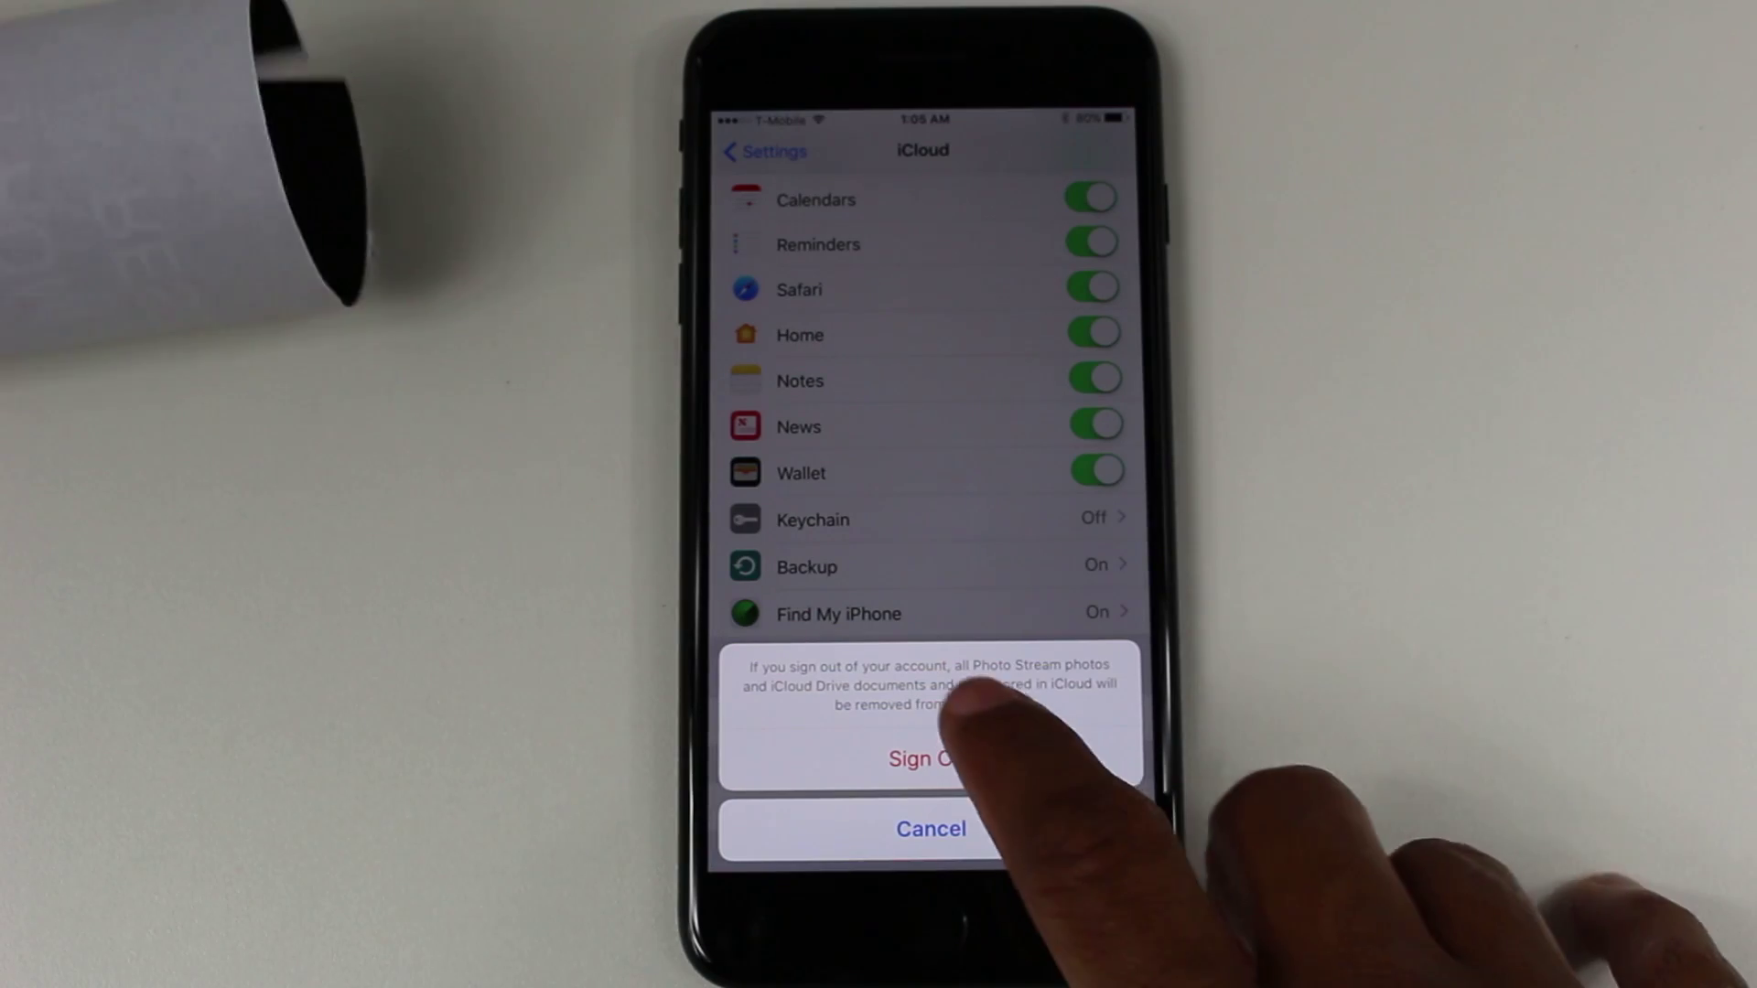
- Confirm sign-out, deleting iCloud Drive documents and notes from the iPhone, and settle remaining data
{"action": "left_click", "coordinate": [948, 758]}
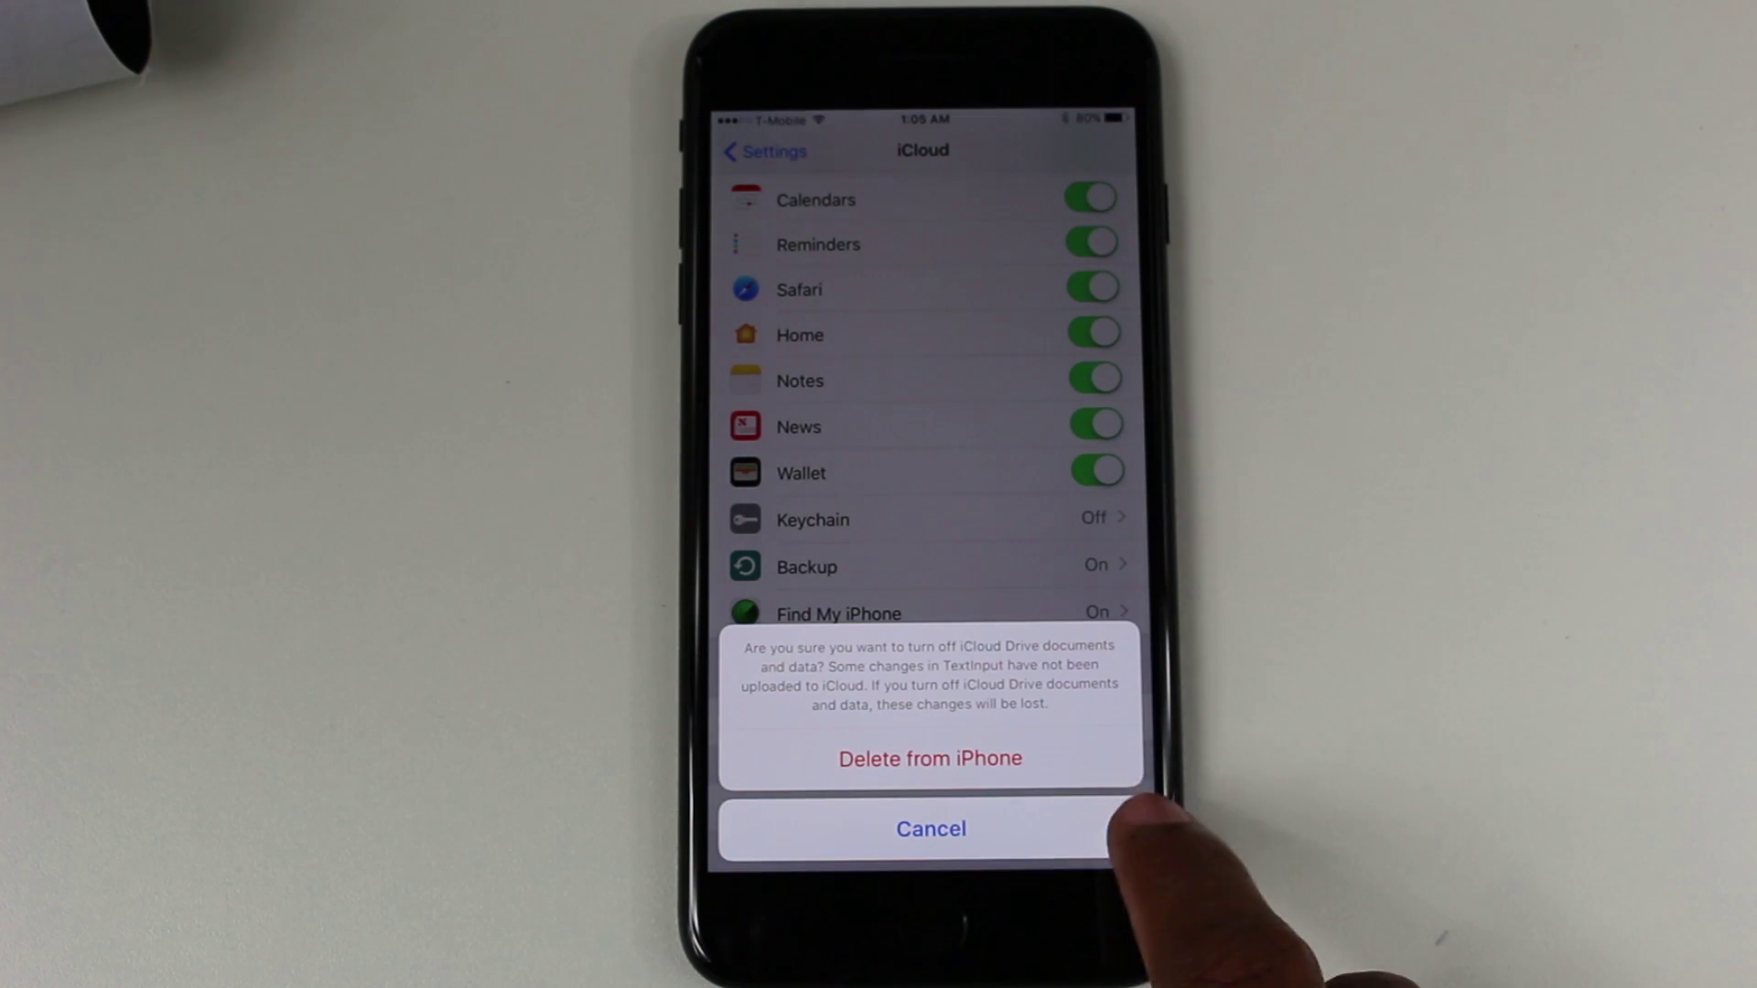
{"action": "left_click", "coordinate": [1008, 755]}
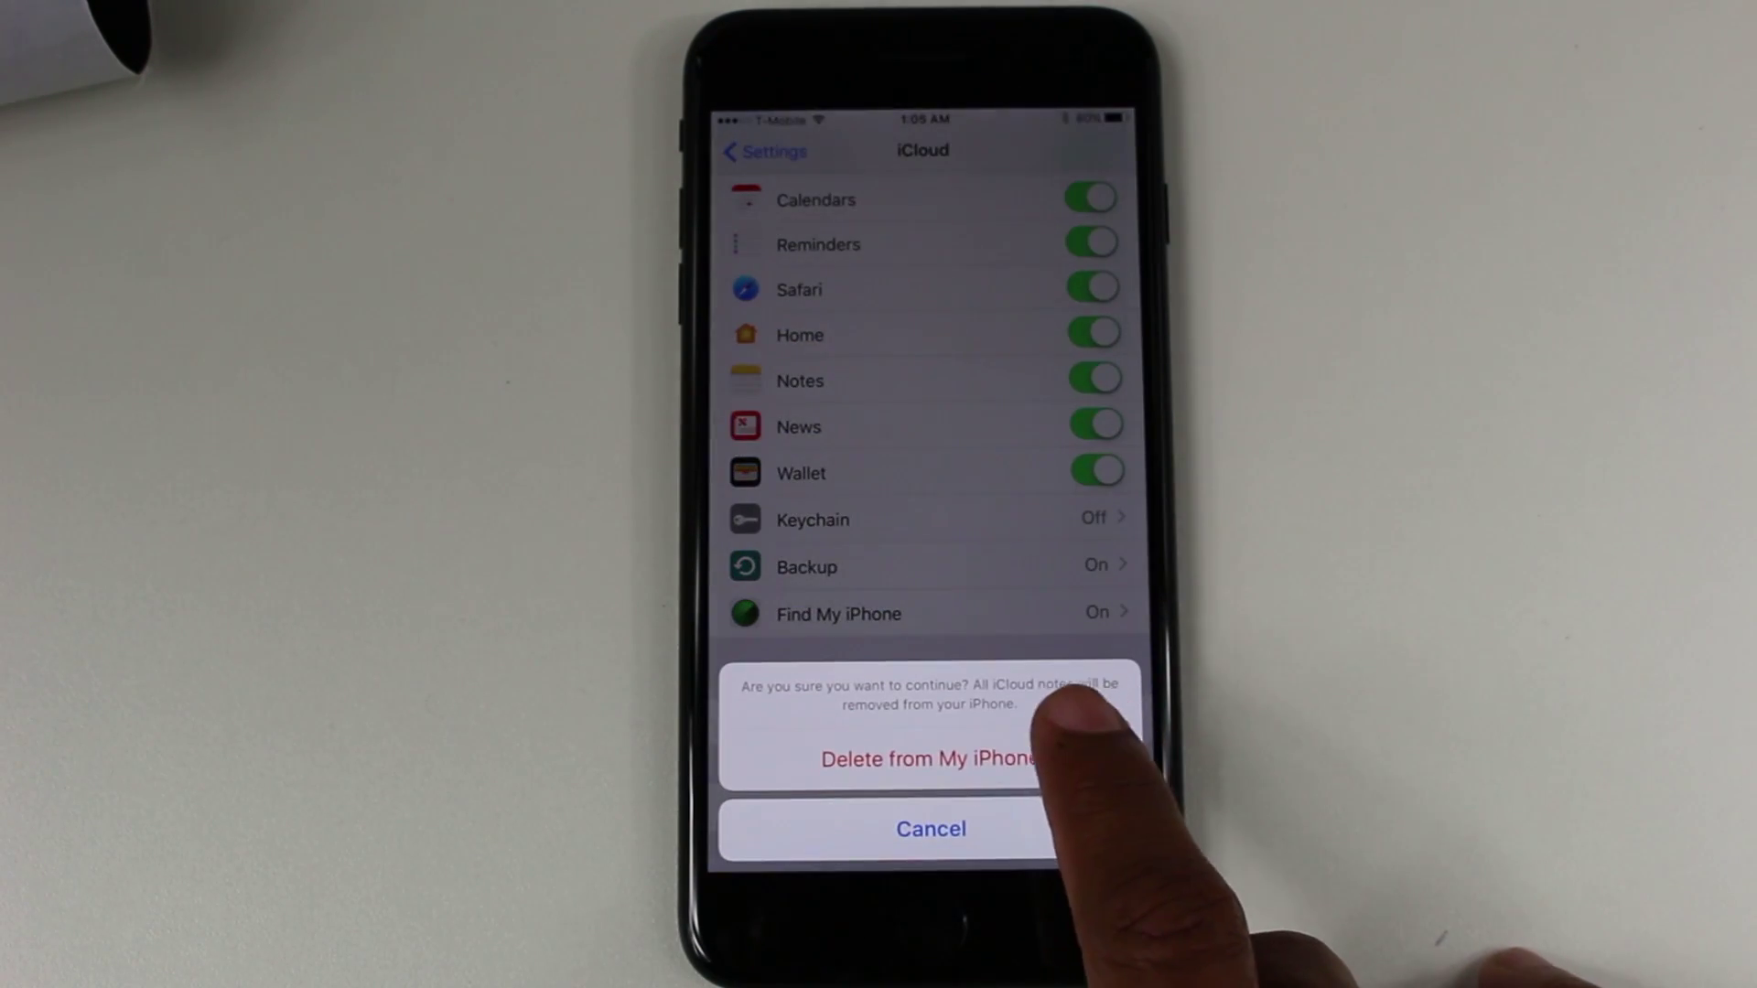
{"action": "left_click", "coordinate": [1044, 757]}
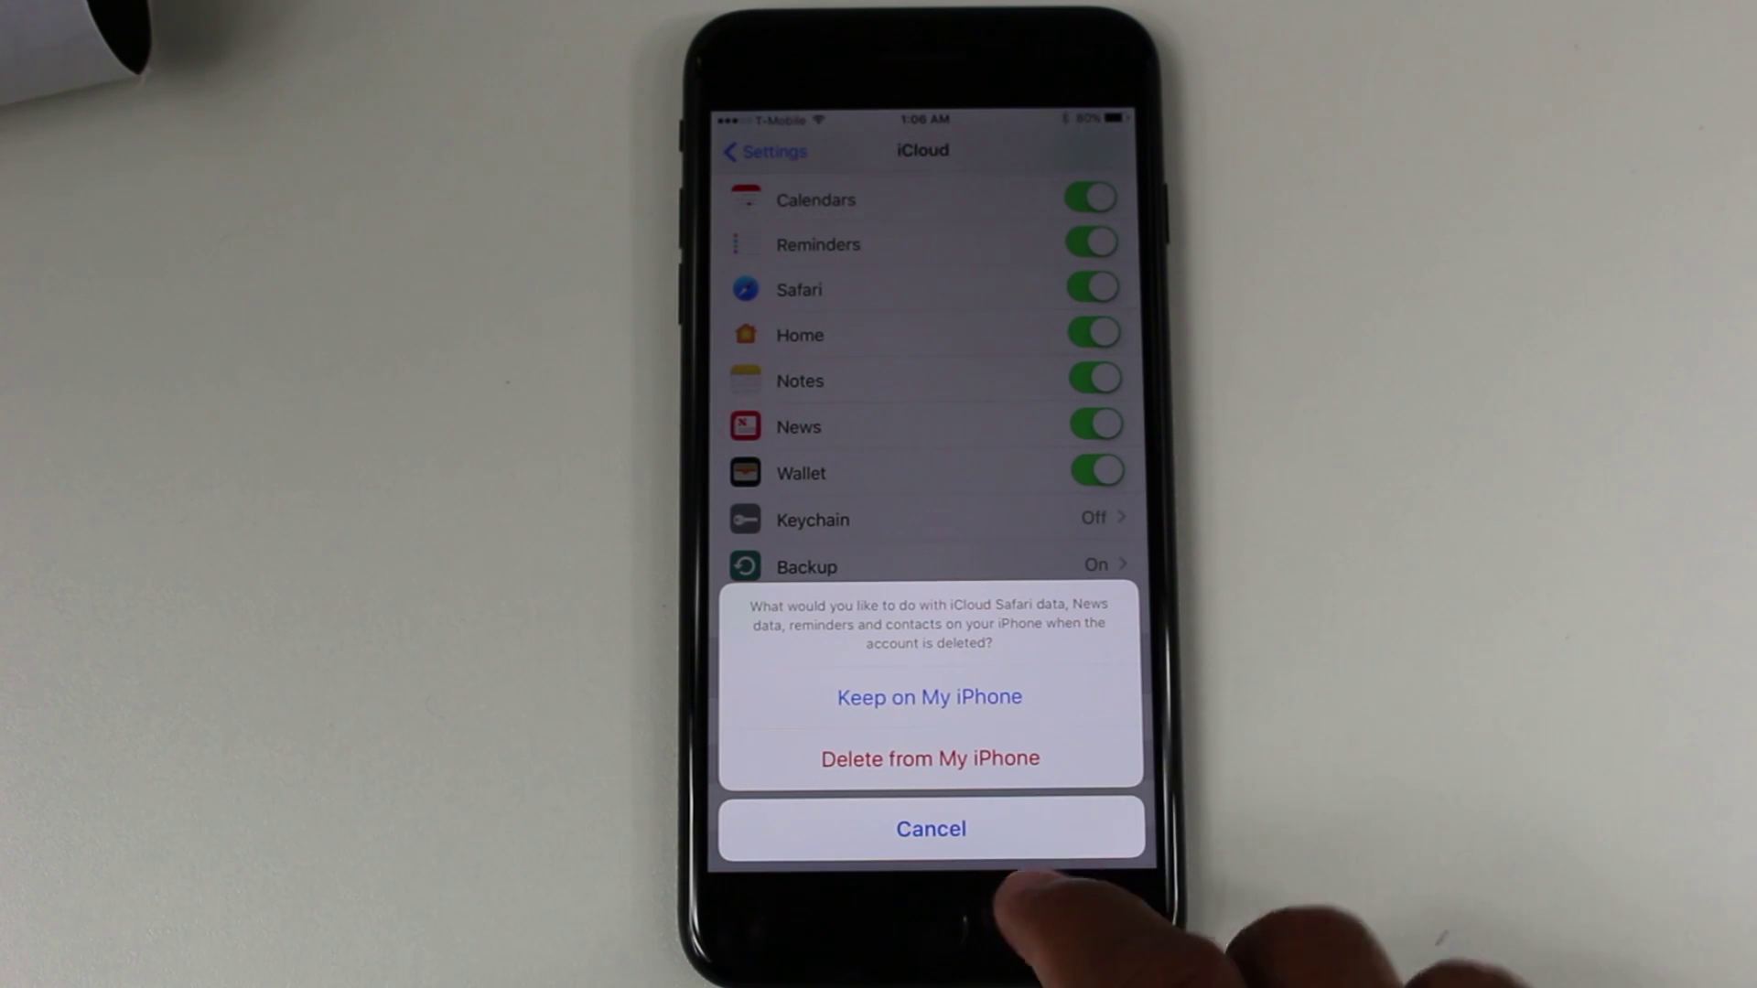
{"action": "left_click", "coordinate": [906, 758]}
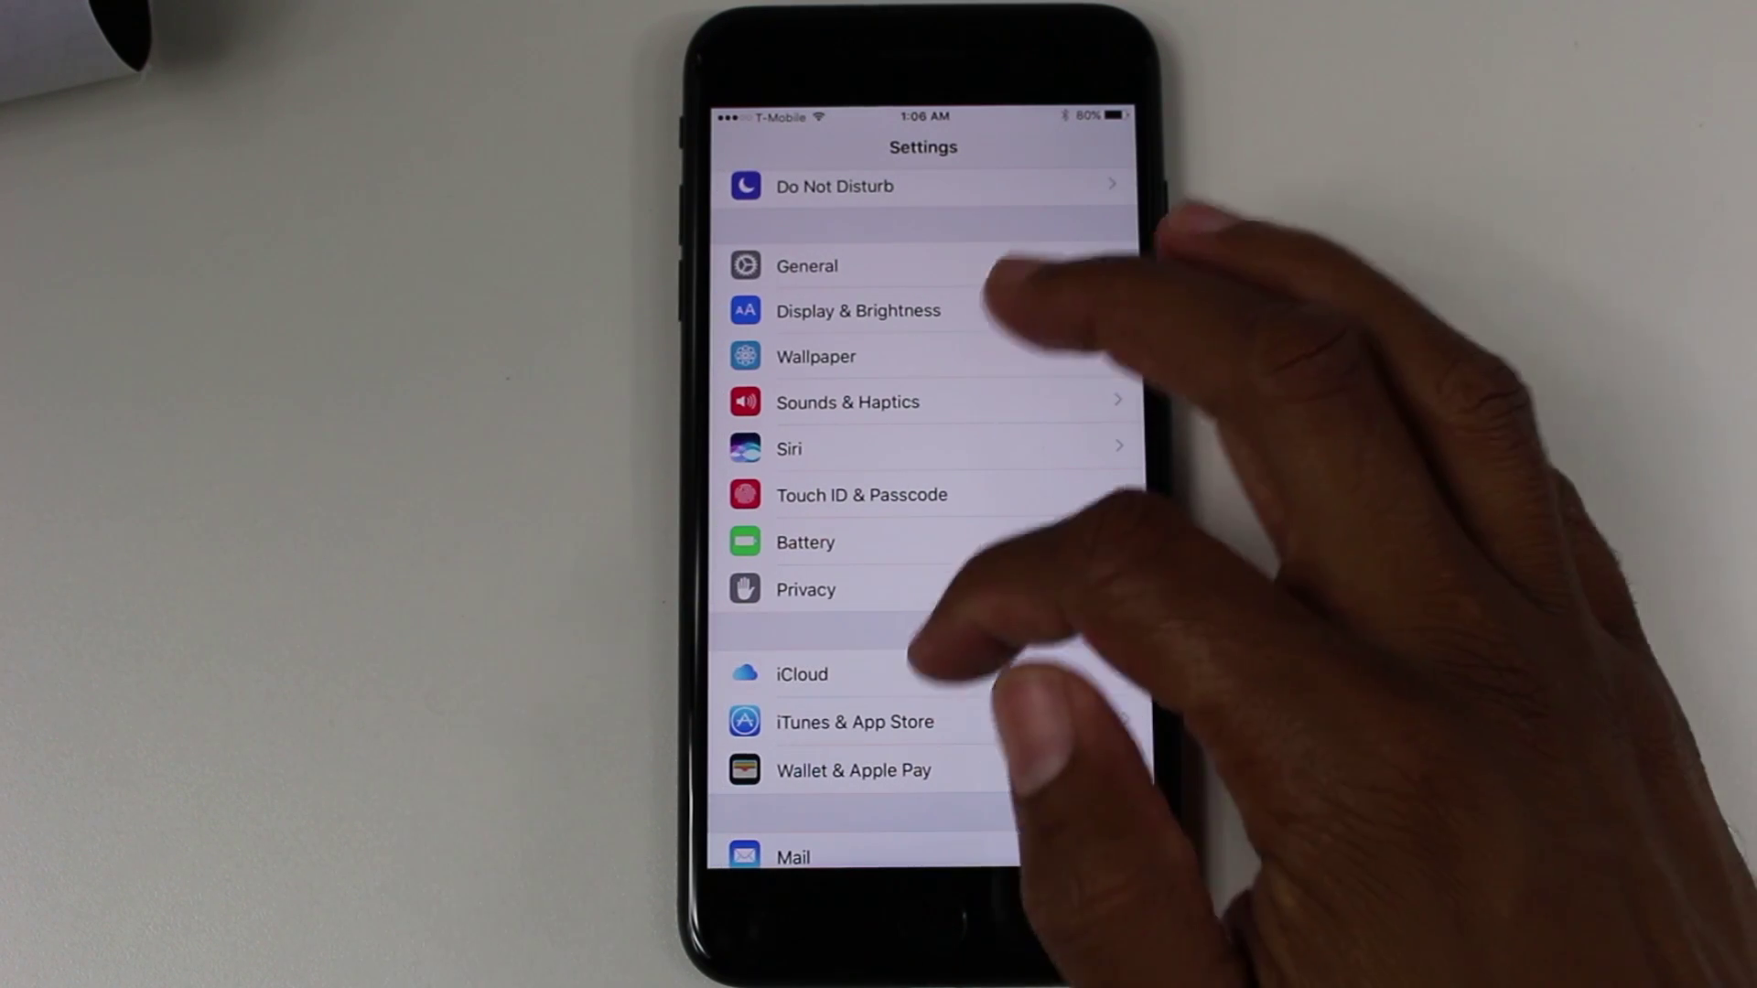
{"action": "scroll", "coordinate": [924, 522], "scroll_direction": "down", "scroll_amount": 5}
{"action": "scroll", "coordinate": [922, 521], "scroll_direction": "down", "scroll_amount": 3}
{"action": "scroll", "coordinate": [923, 522], "scroll_direction": "down", "scroll_amount": 5}
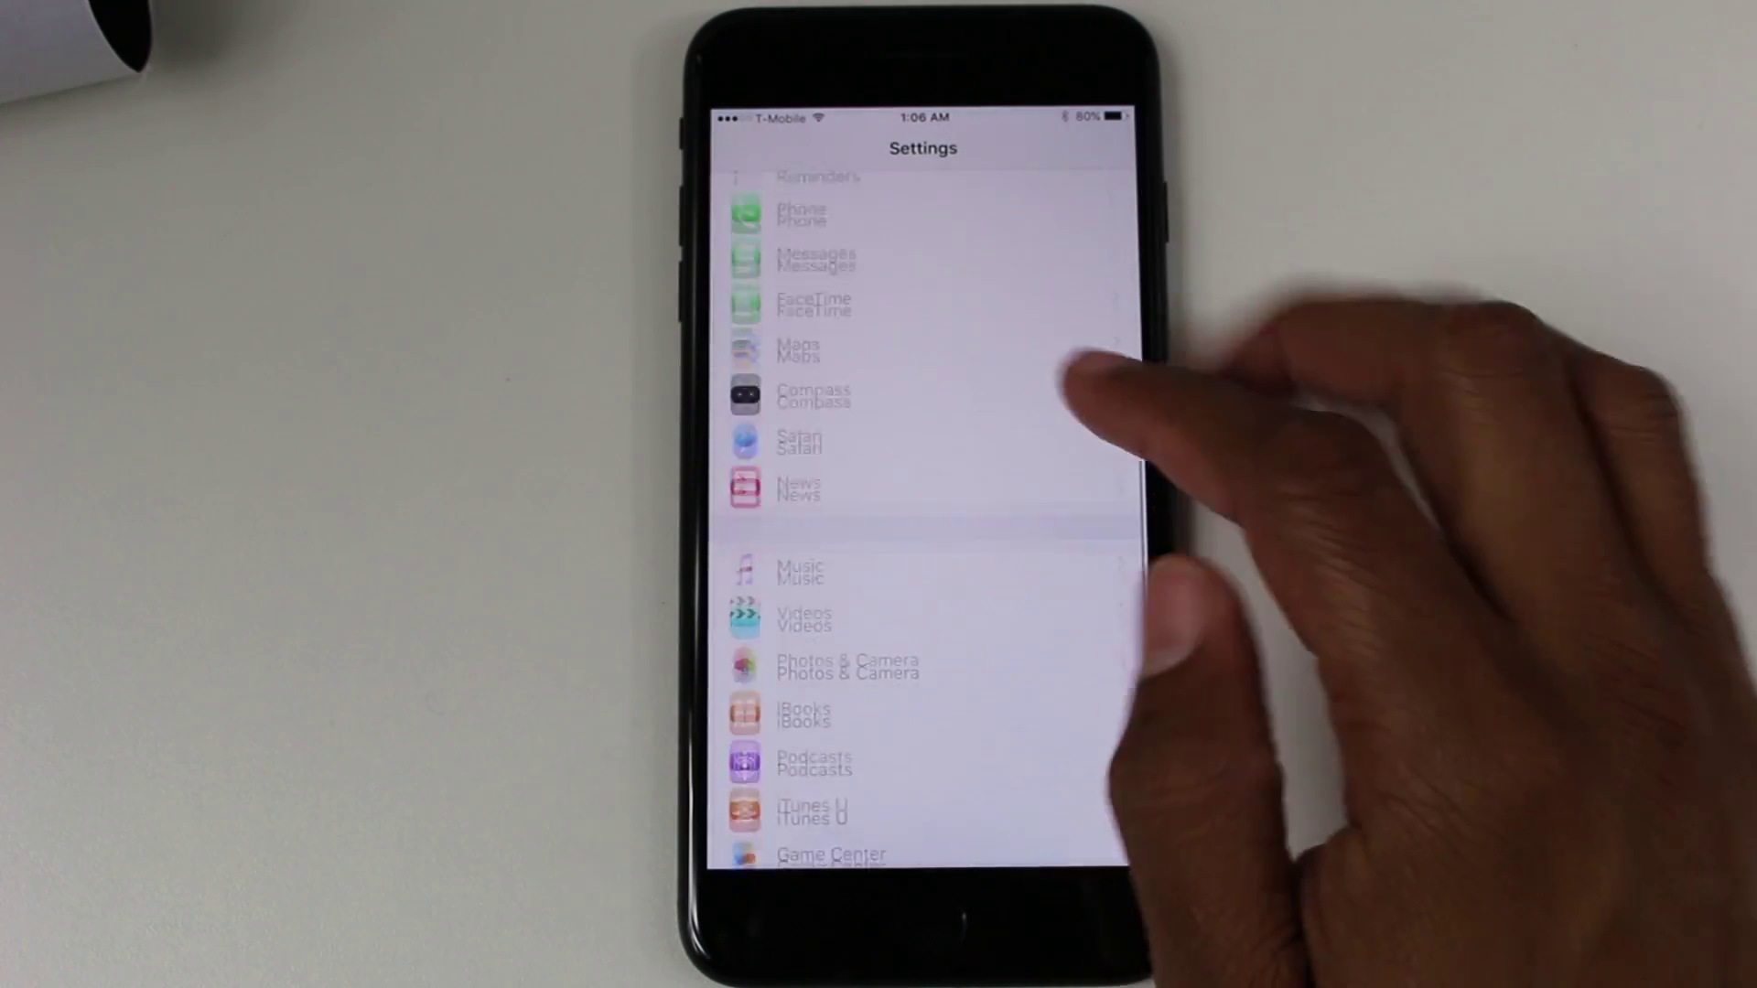
{"action": "scroll", "coordinate": [923, 522], "scroll_direction": "down", "scroll_amount": 3}
{"action": "scroll", "coordinate": [922, 522], "scroll_direction": "down", "scroll_amount": 3}
{"action": "scroll", "coordinate": [922, 522], "scroll_direction": "up", "scroll_amount": 3}
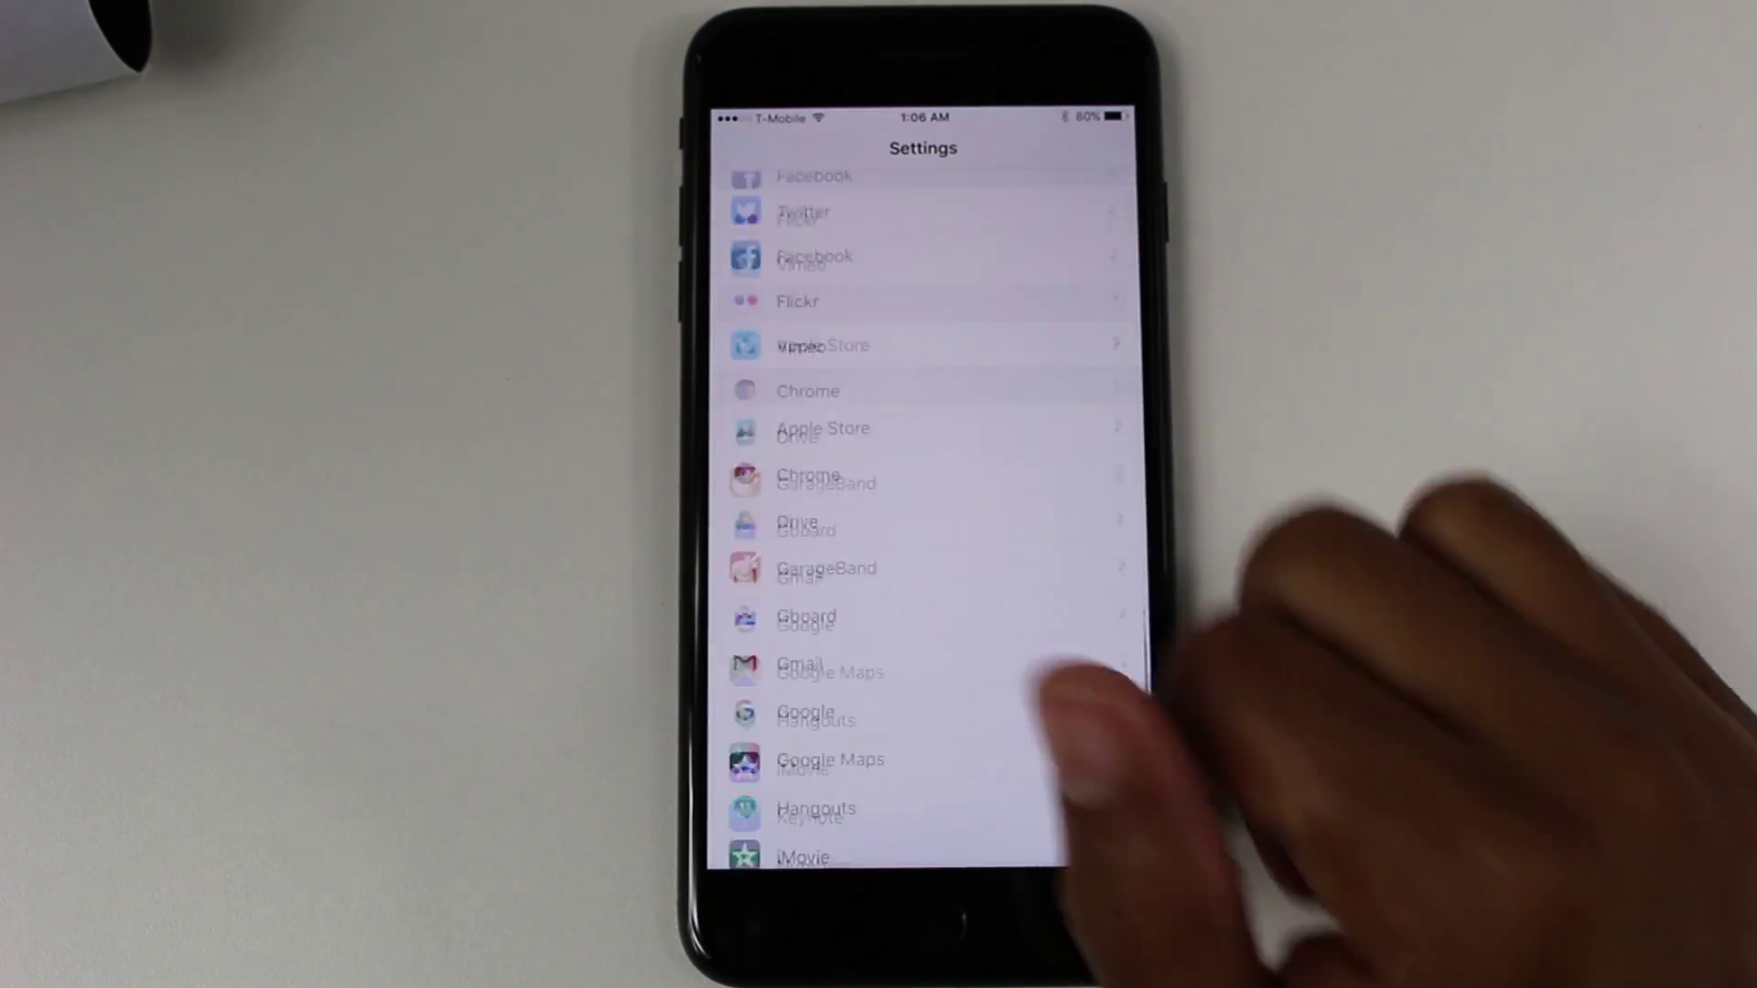
{"action": "scroll", "coordinate": [923, 522], "scroll_direction": "up", "scroll_amount": 5}
{"action": "scroll", "coordinate": [923, 521], "scroll_direction": "up", "scroll_amount": 5}
{"action": "scroll", "coordinate": [923, 522], "scroll_direction": "up", "scroll_amount": 3}
{"action": "scroll", "coordinate": [923, 521], "scroll_direction": "up", "scroll_amount": 5}
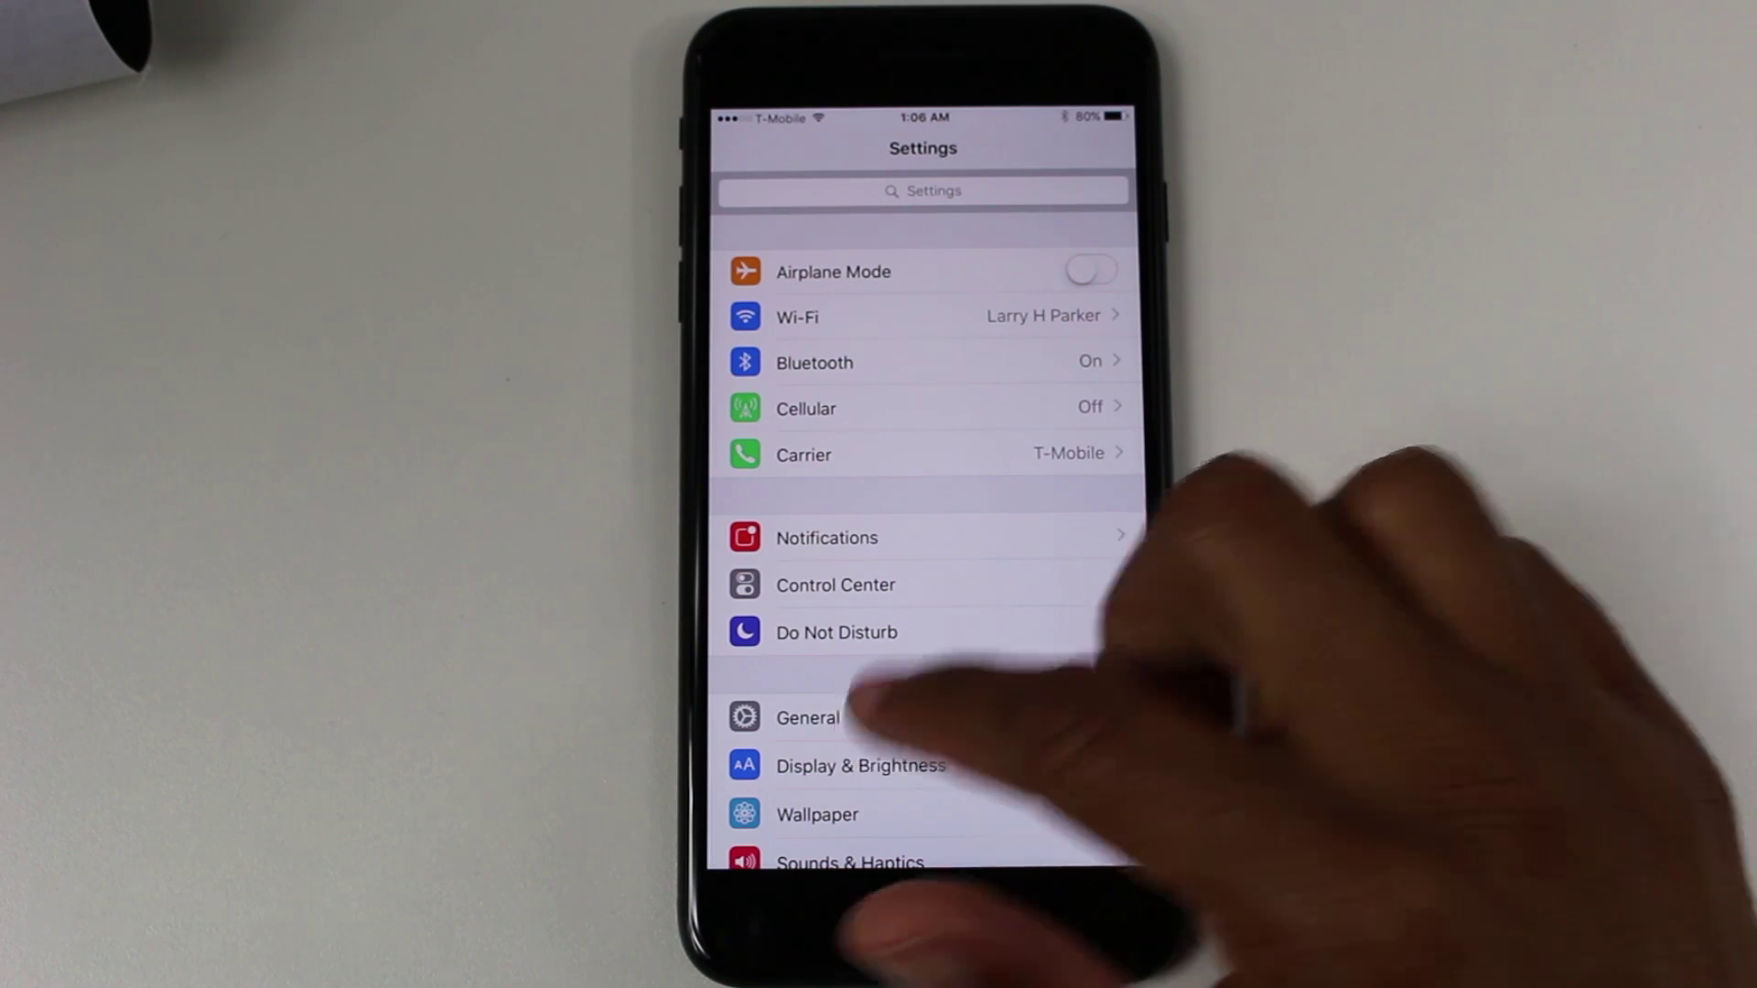
- Go to General and open the Reset page
{"action": "left_click", "coordinate": [825, 717]}
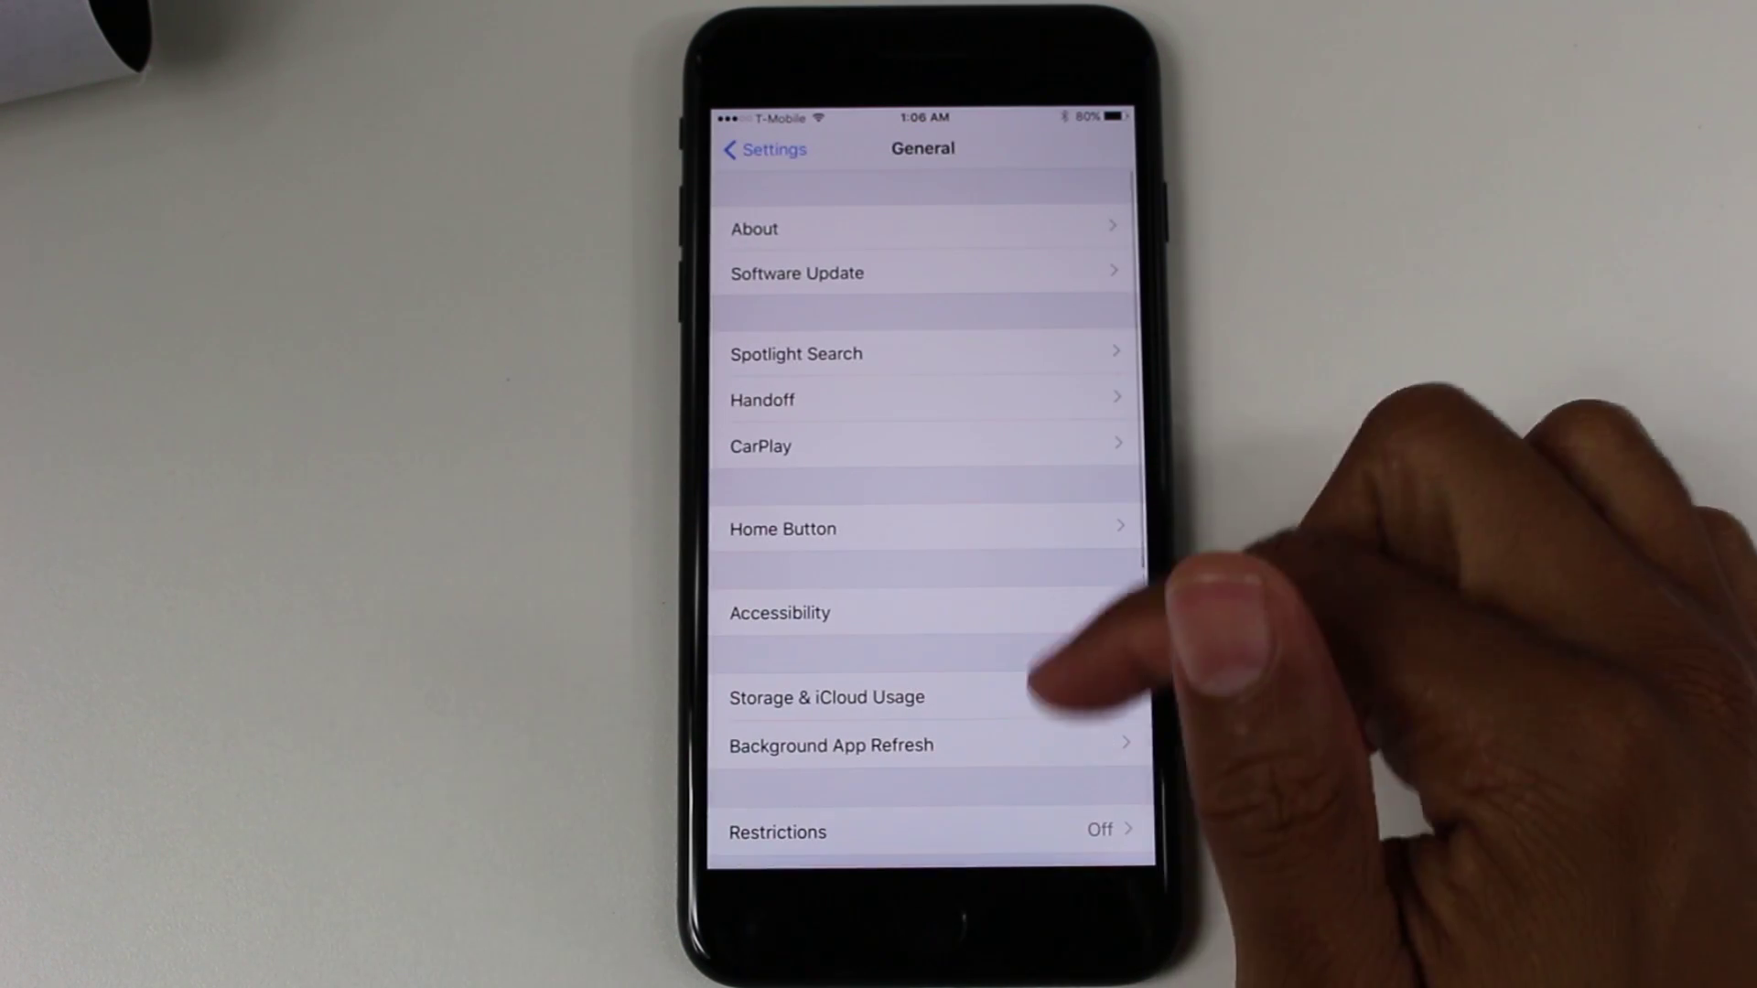
{"action": "scroll", "coordinate": [922, 549], "scroll_direction": "down", "scroll_amount": 5}
{"action": "scroll", "coordinate": [1023, 714], "scroll_direction": "down", "scroll_amount": 2}
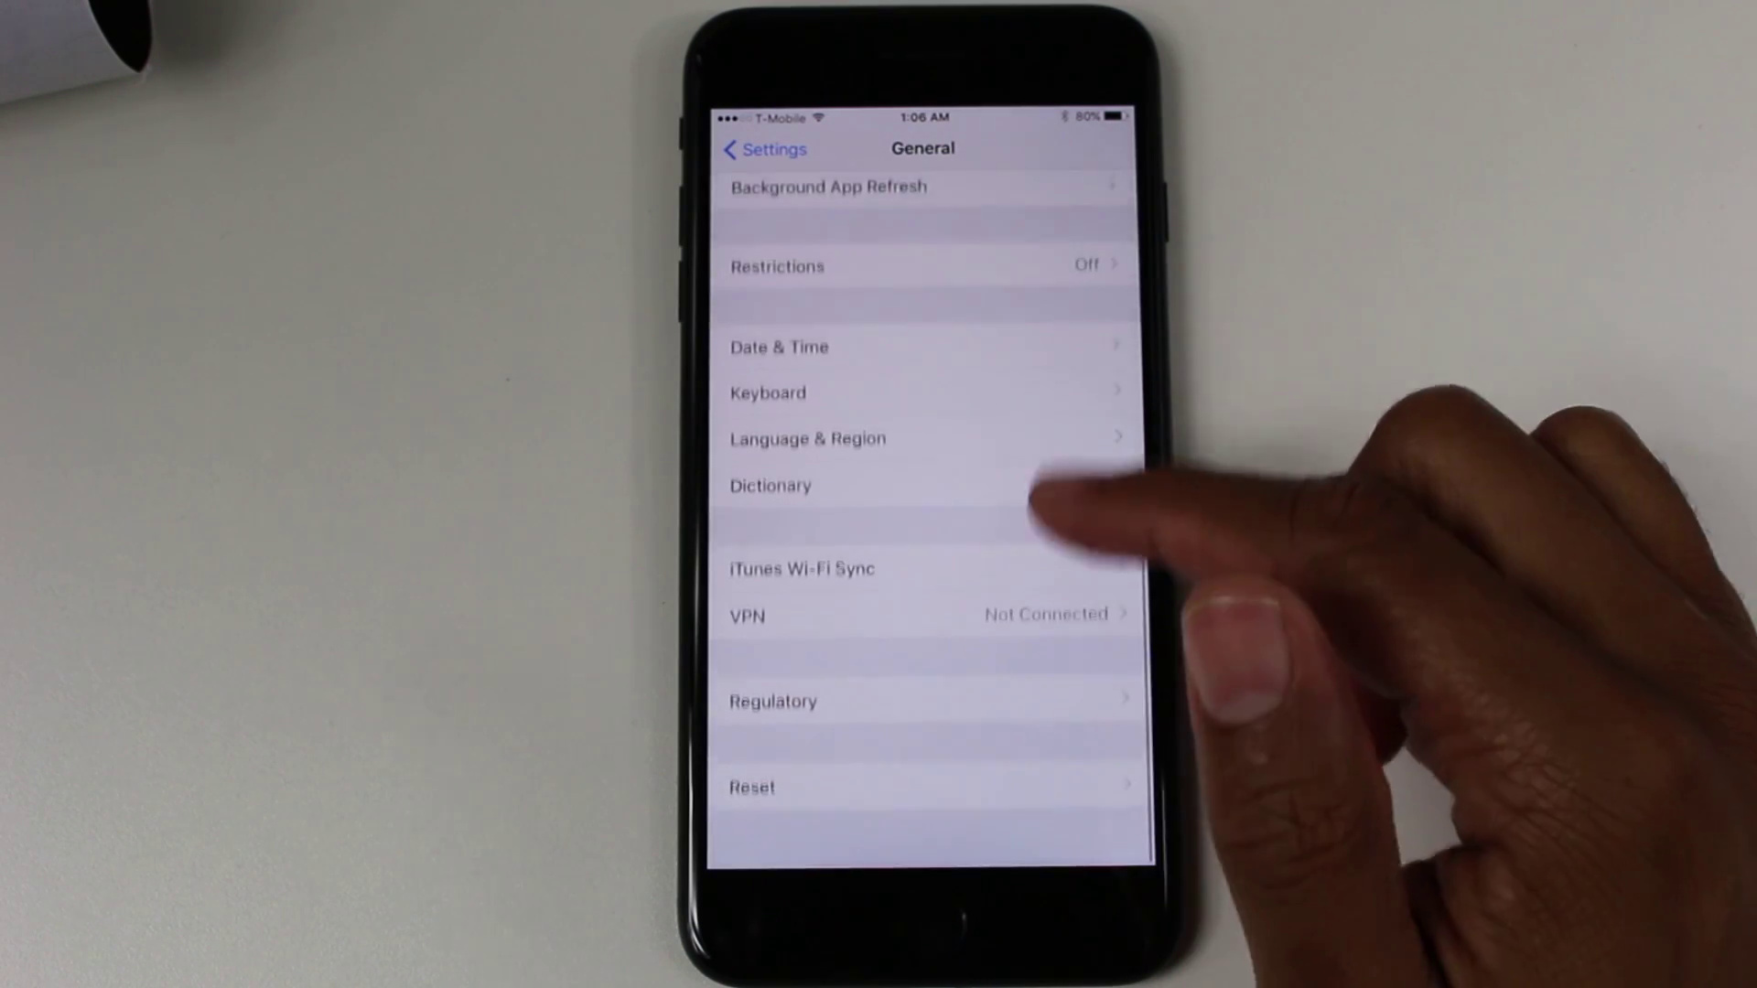
{"action": "left_click", "coordinate": [934, 807]}
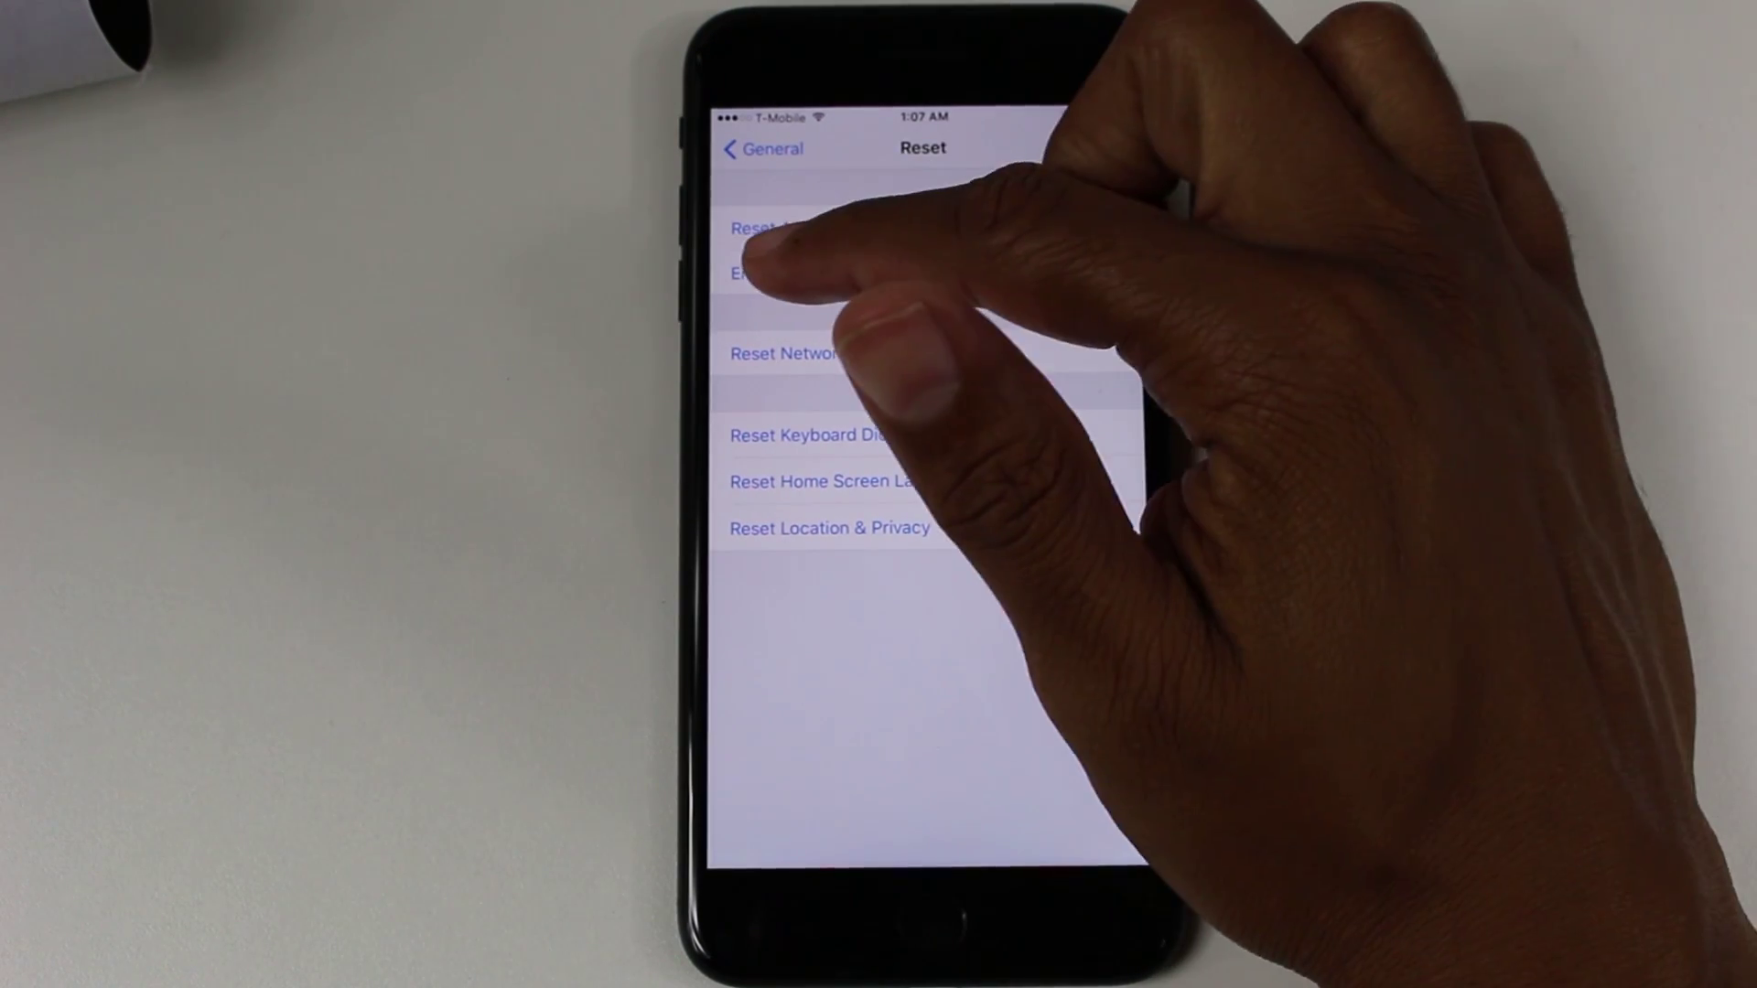
- Choose Erase All Content and Settings and confirm Erase iPhone twice
{"action": "left_click", "coordinate": [880, 272]}
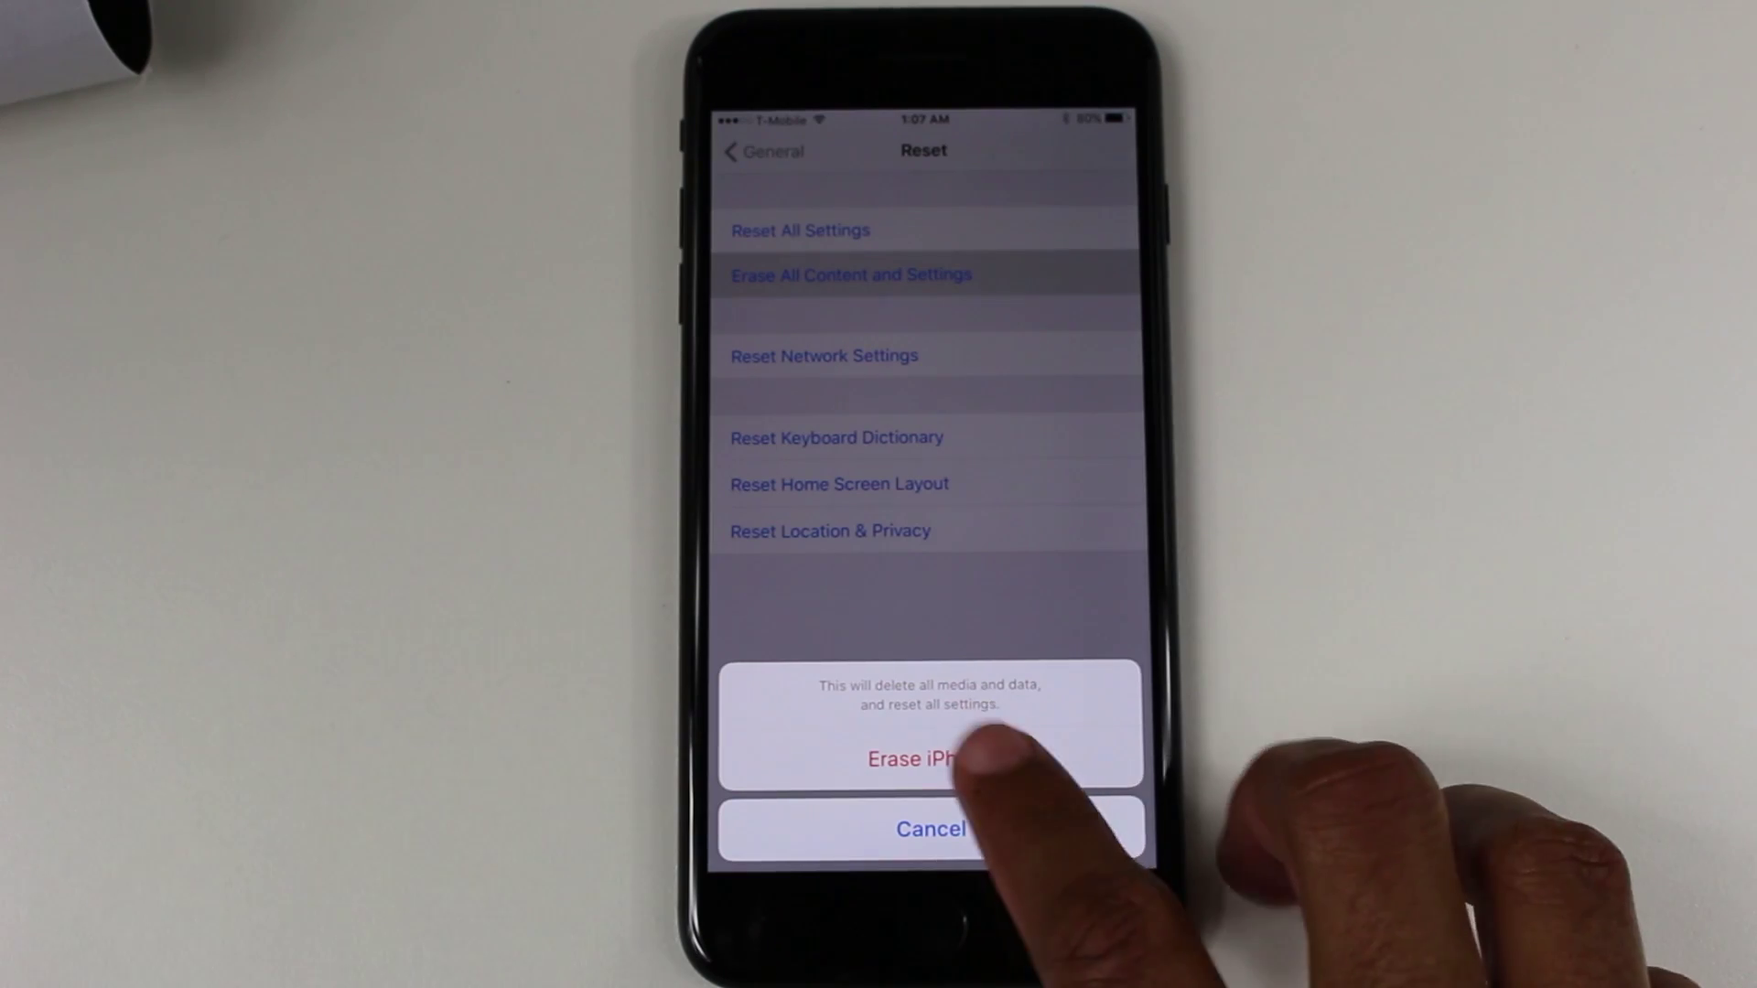
{"action": "left_click", "coordinate": [930, 758]}
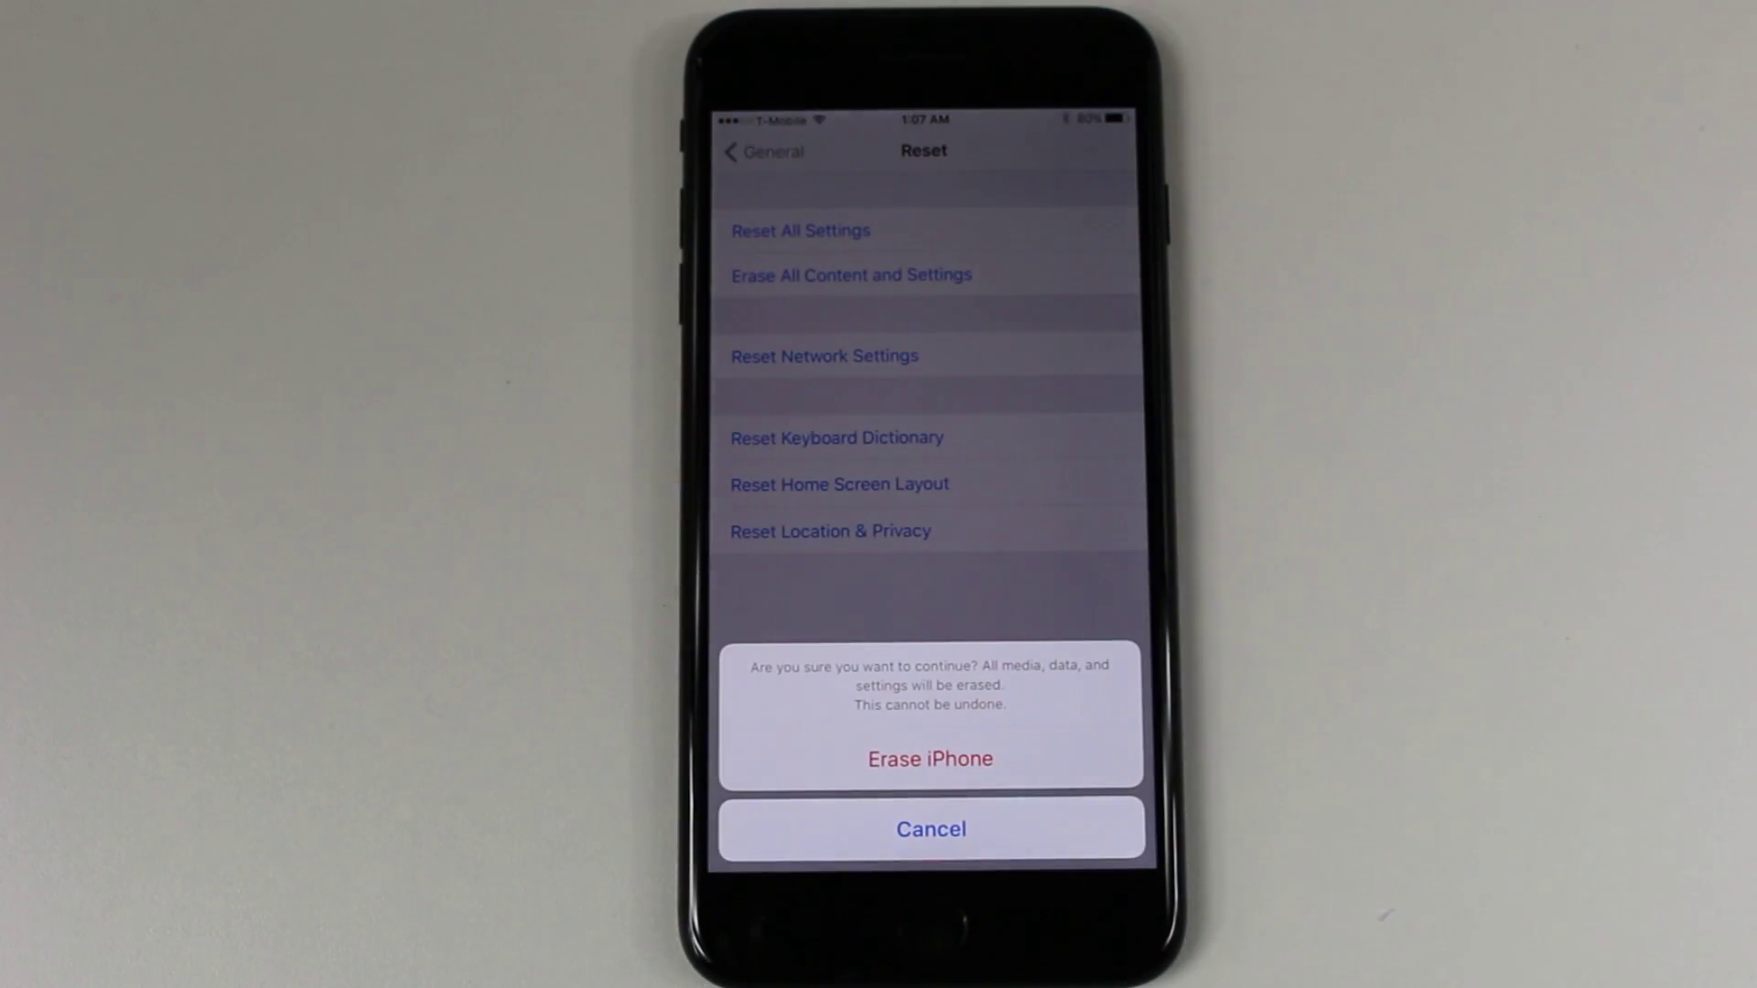
{"action": "left_click", "coordinate": [1057, 760]}
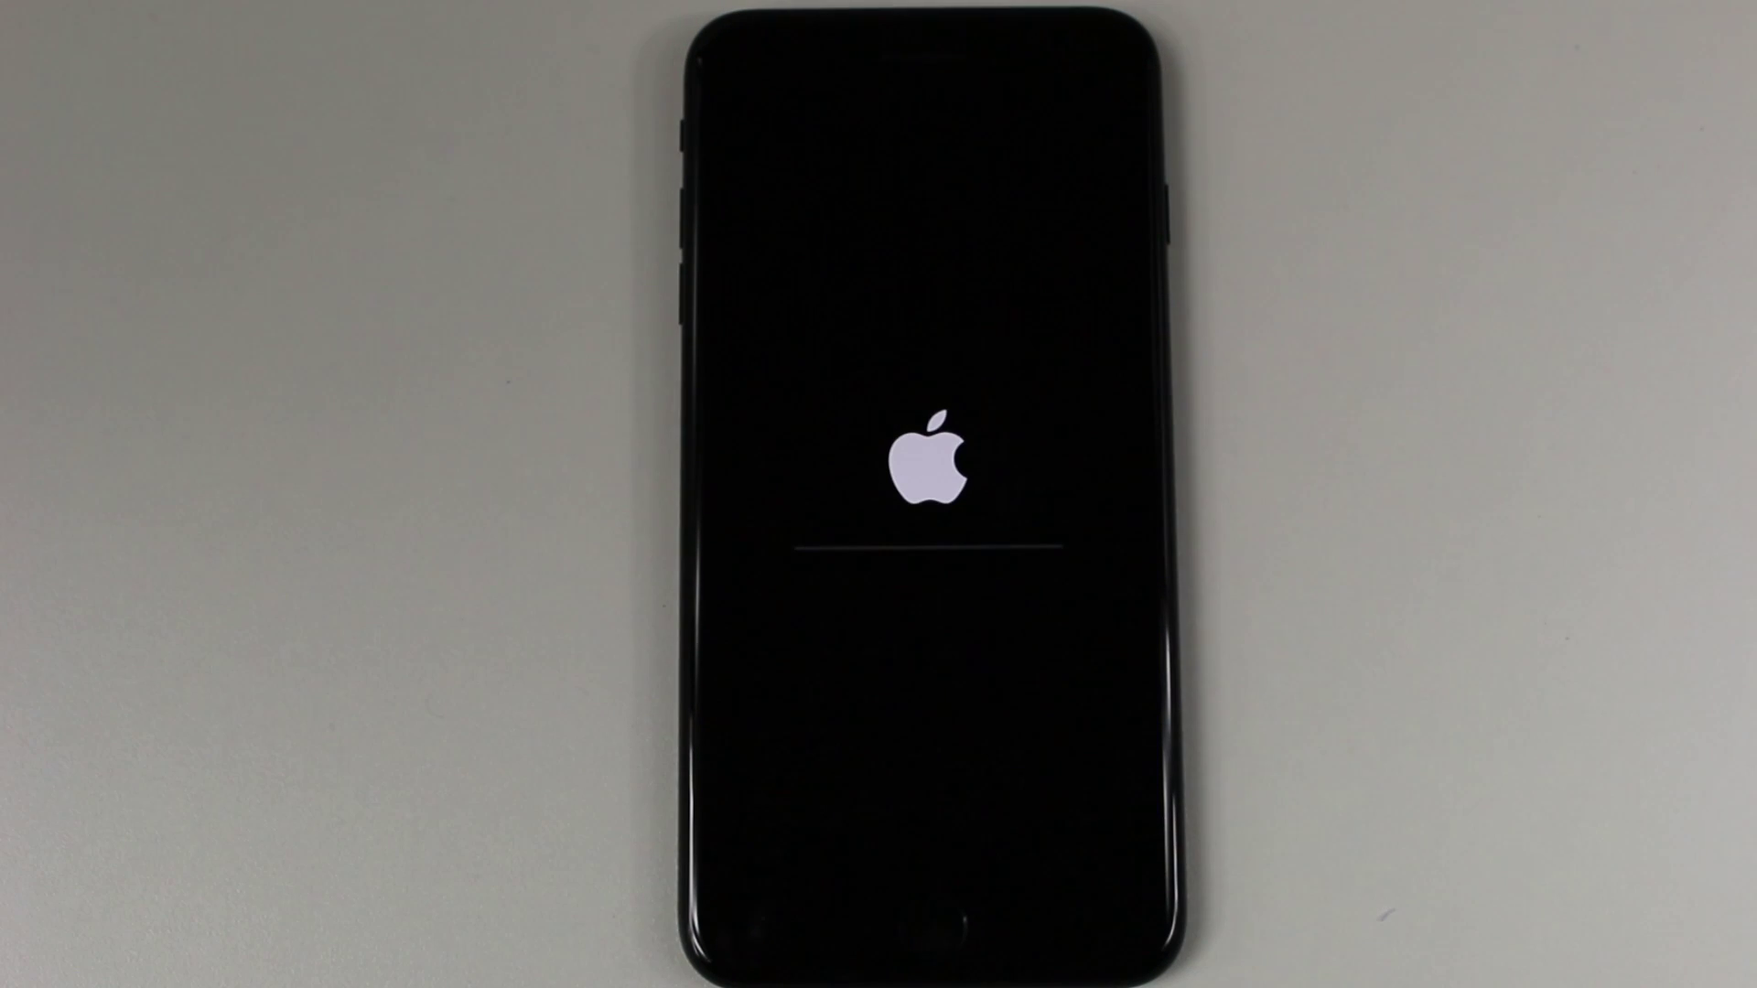